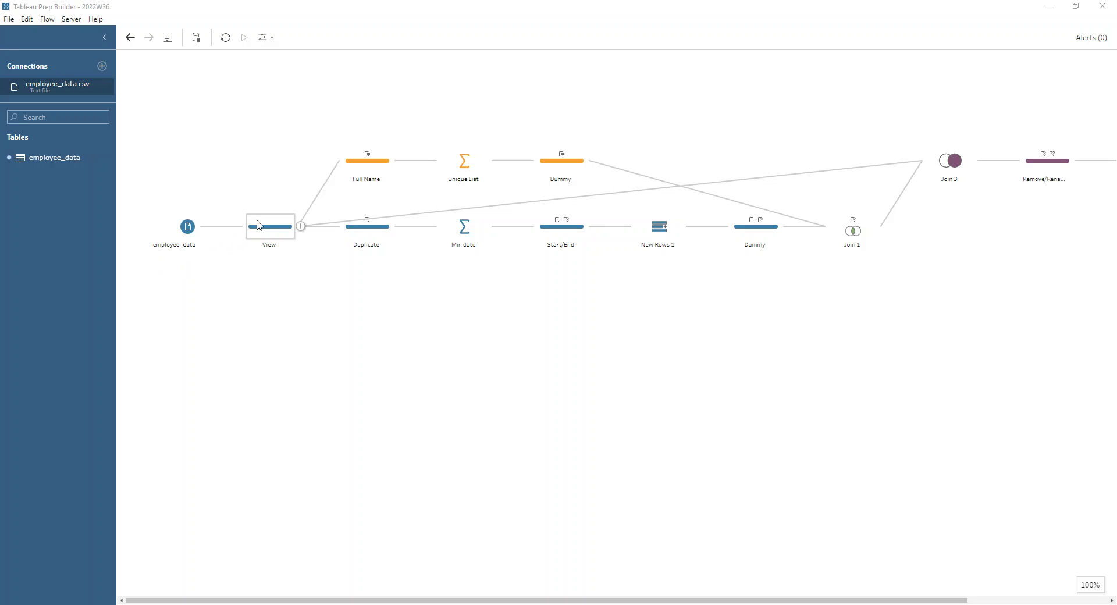
Show the View step's profile: emp_id, first_name, last_name and scheduled_date, 675 rows.
{"action": "left_click", "coordinate": [269, 227]}
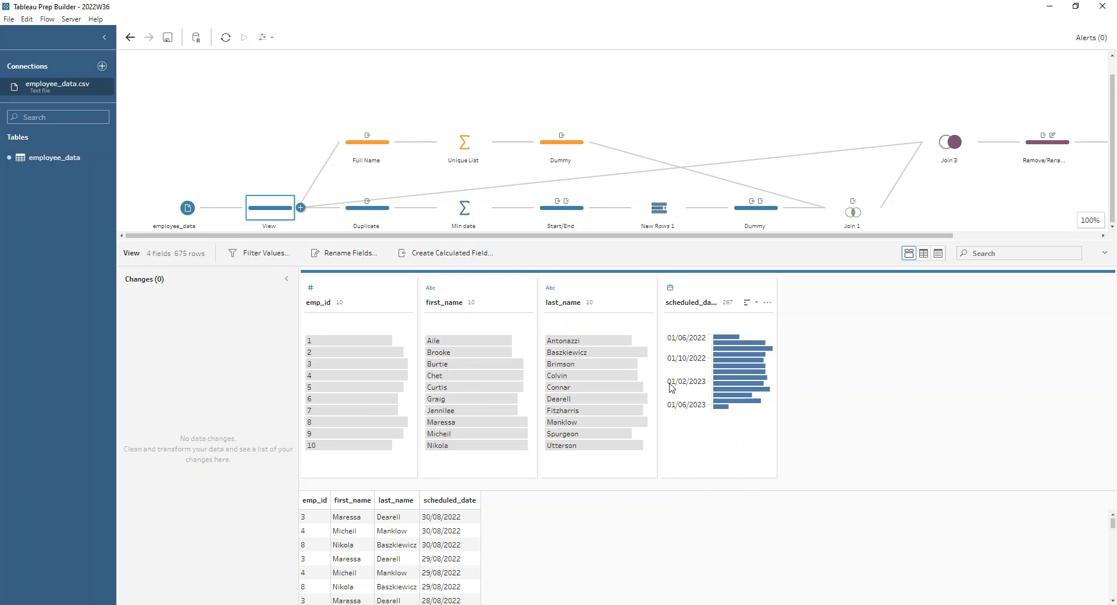
Review the Duplicate and Min date steps, then preview Start/End's five changes.
{"action": "left_click", "coordinate": [363, 219]}
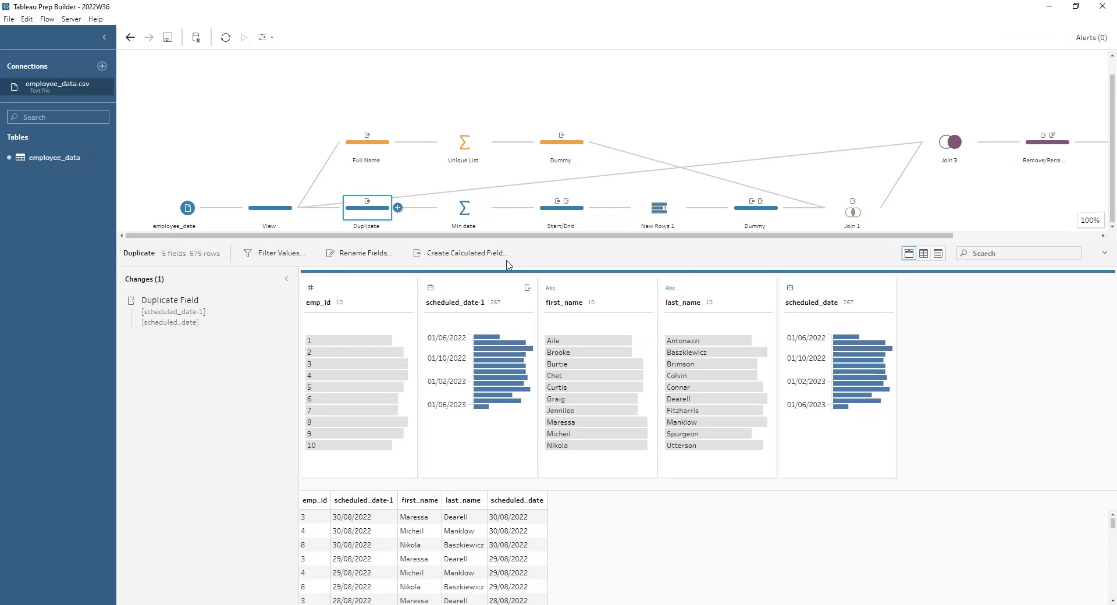
{"action": "left_click", "coordinate": [468, 213]}
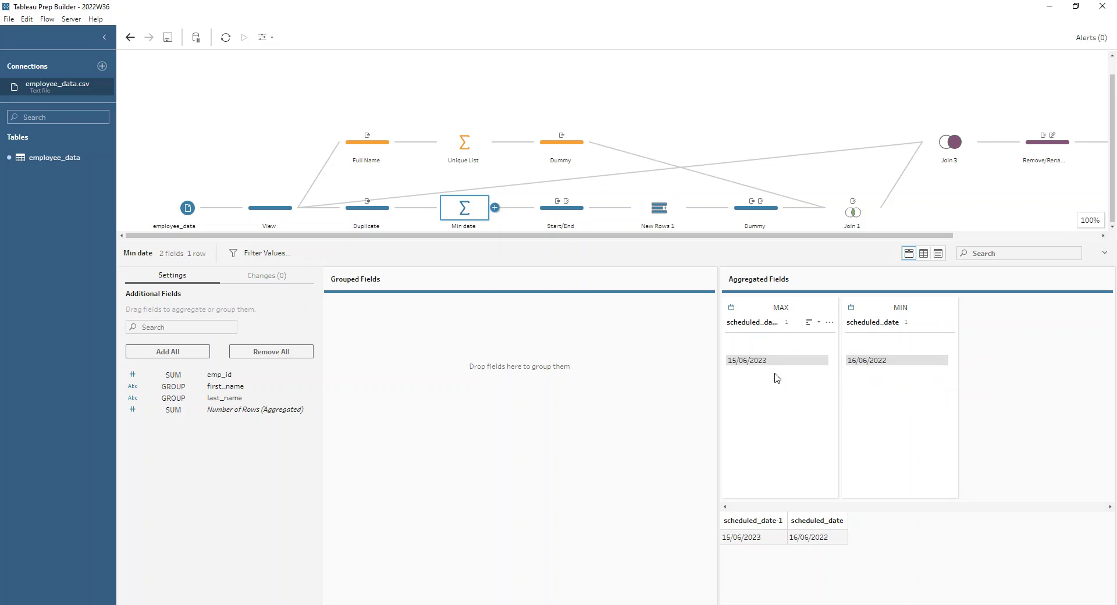
{"action": "left_click", "coordinate": [575, 218]}
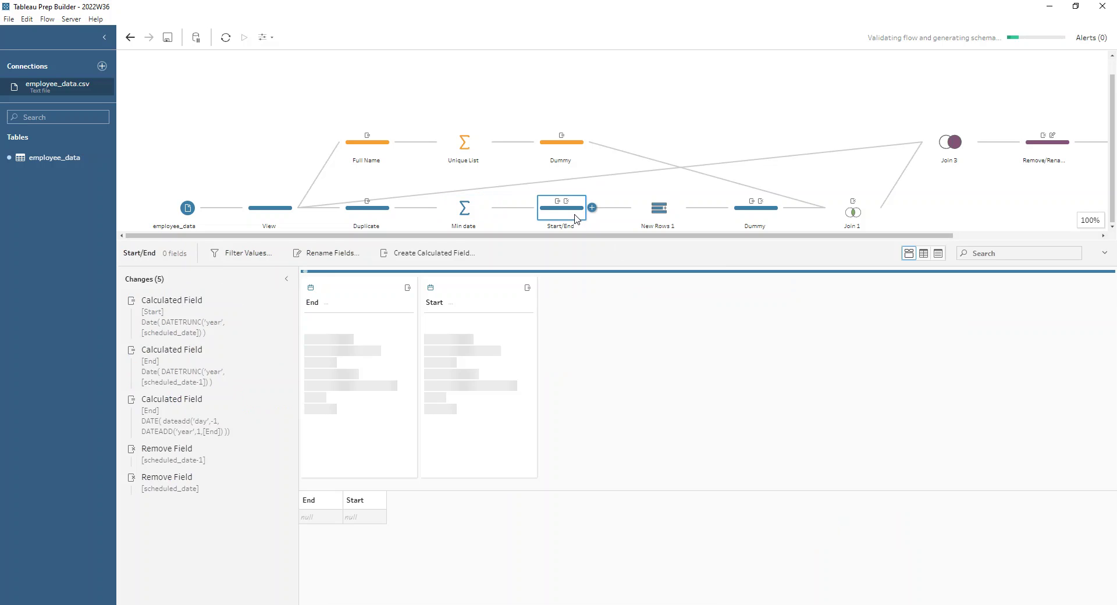
{"action": "left_click", "coordinate": [204, 309]}
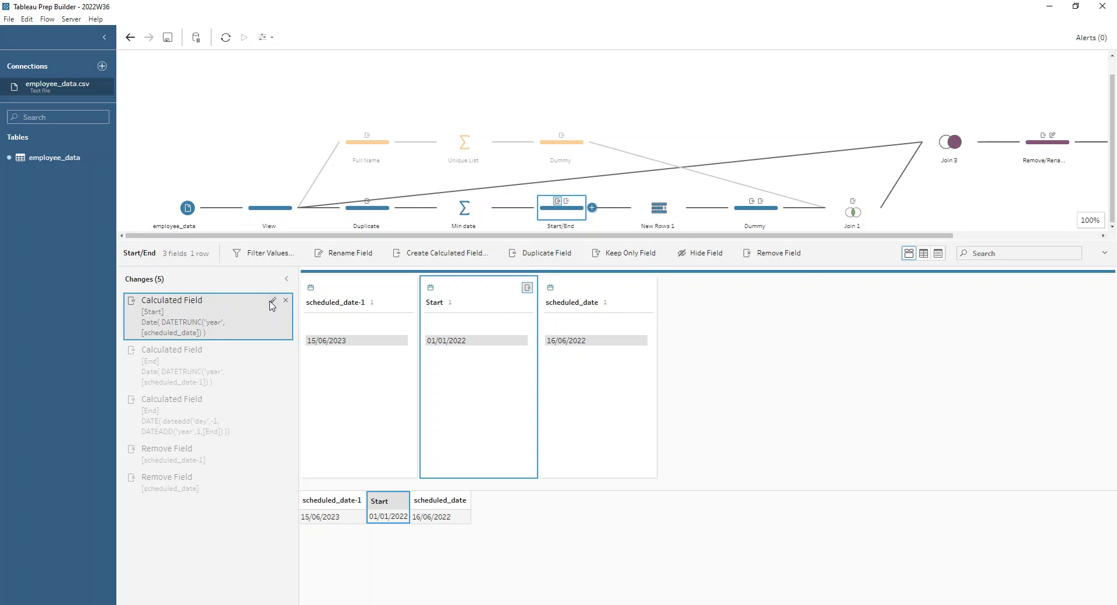
Inspect the Start and End formulas that truncate dates to the start of the year.
{"action": "left_click", "coordinate": [272, 304]}
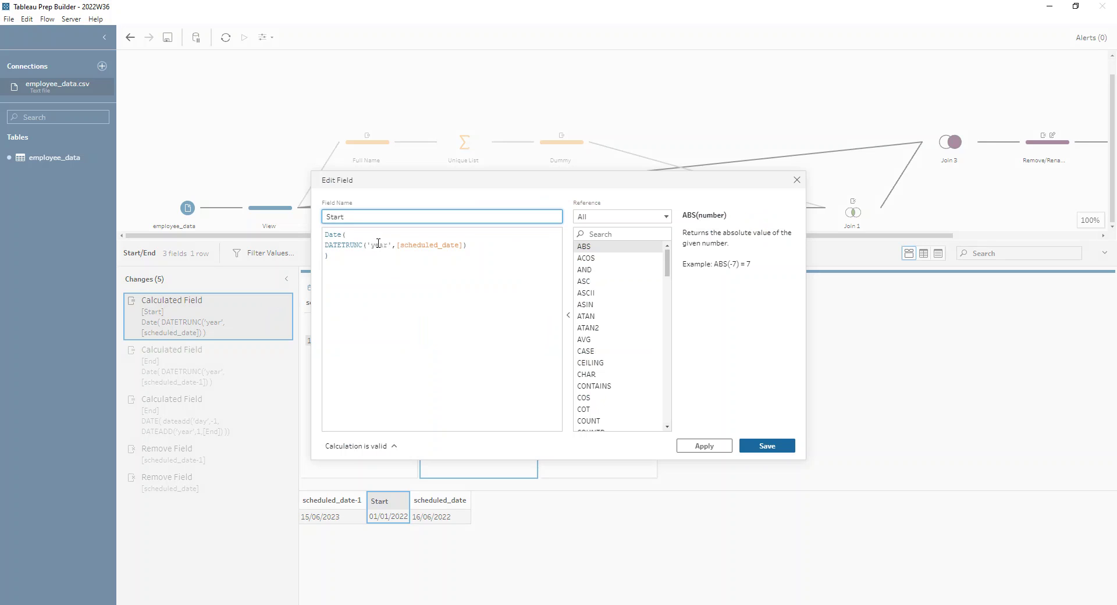
{"action": "left_click", "coordinate": [797, 180]}
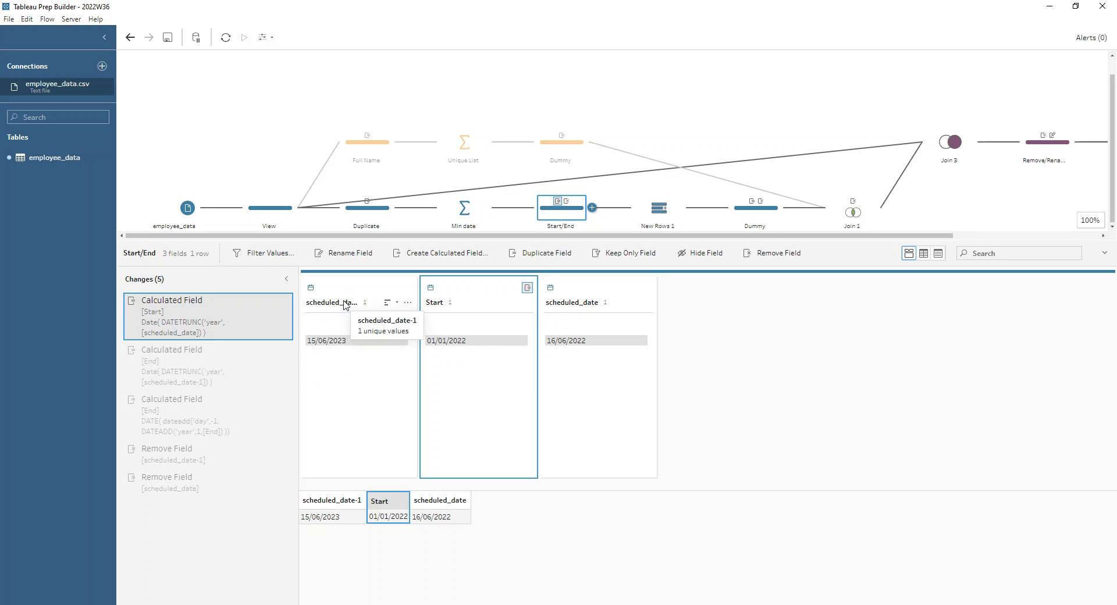
{"action": "left_click", "coordinate": [275, 352]}
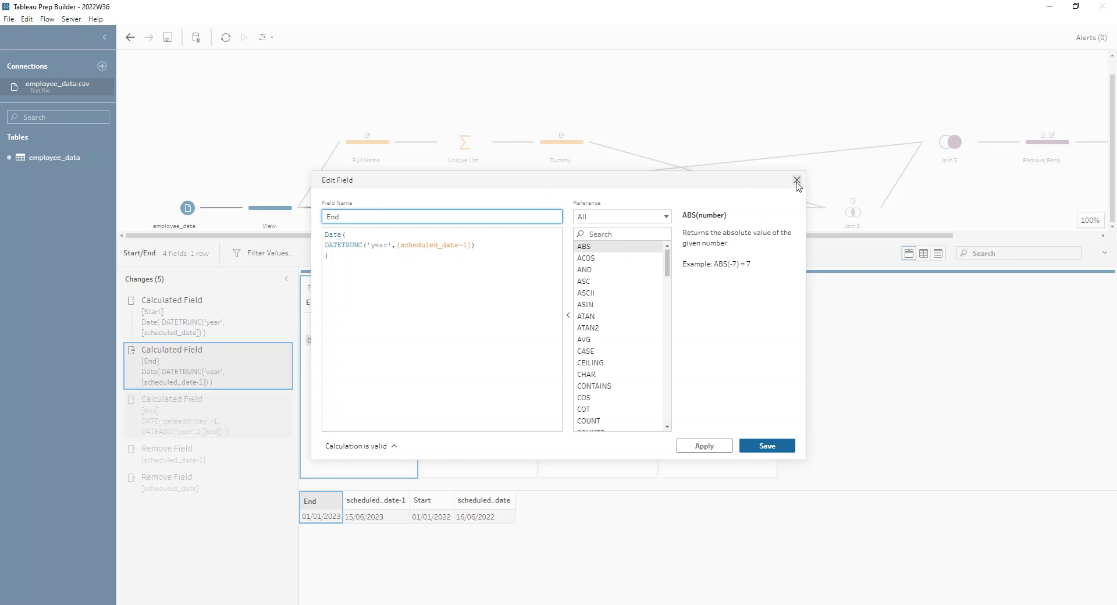
{"action": "left_click", "coordinate": [797, 180]}
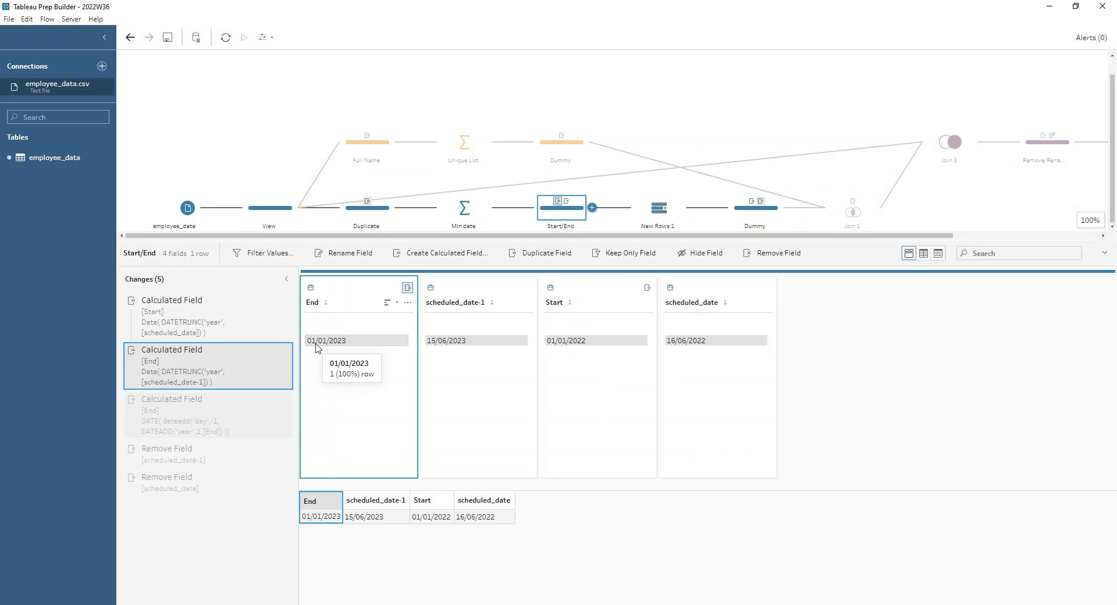
{"action": "mouse_move", "coordinate": [256, 408]}
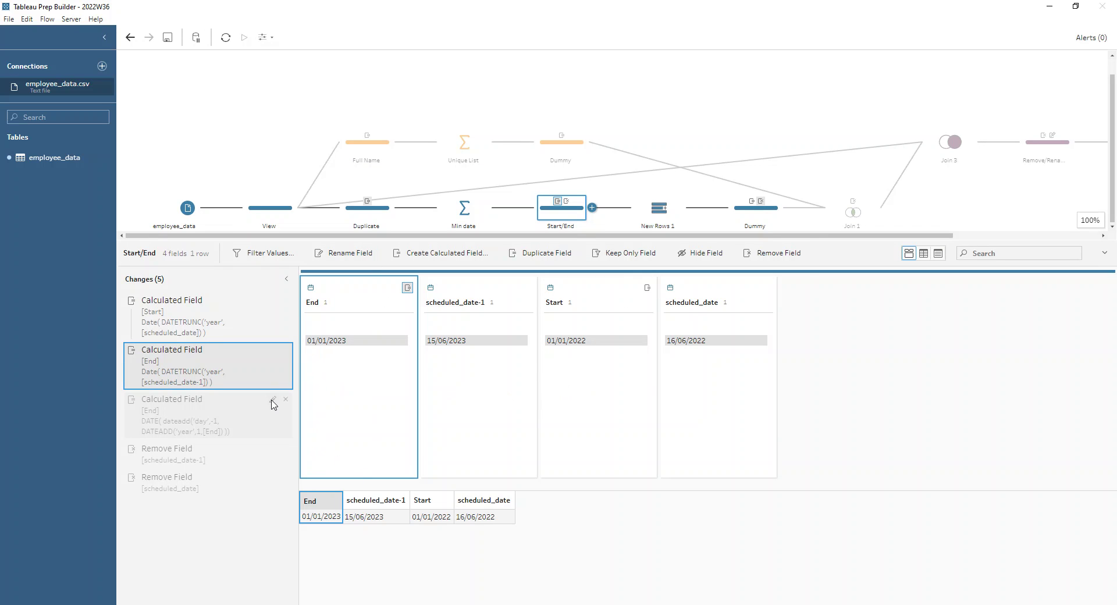
{"action": "left_click", "coordinate": [273, 404]}
Examine DATE(dateadd('day',-1,DATEADD('year',1,[End]))), then preview the final fields and New Rows 1.
{"action": "left_click_drag", "start_coordinate": [431, 181], "coordinate": [647, 176]}
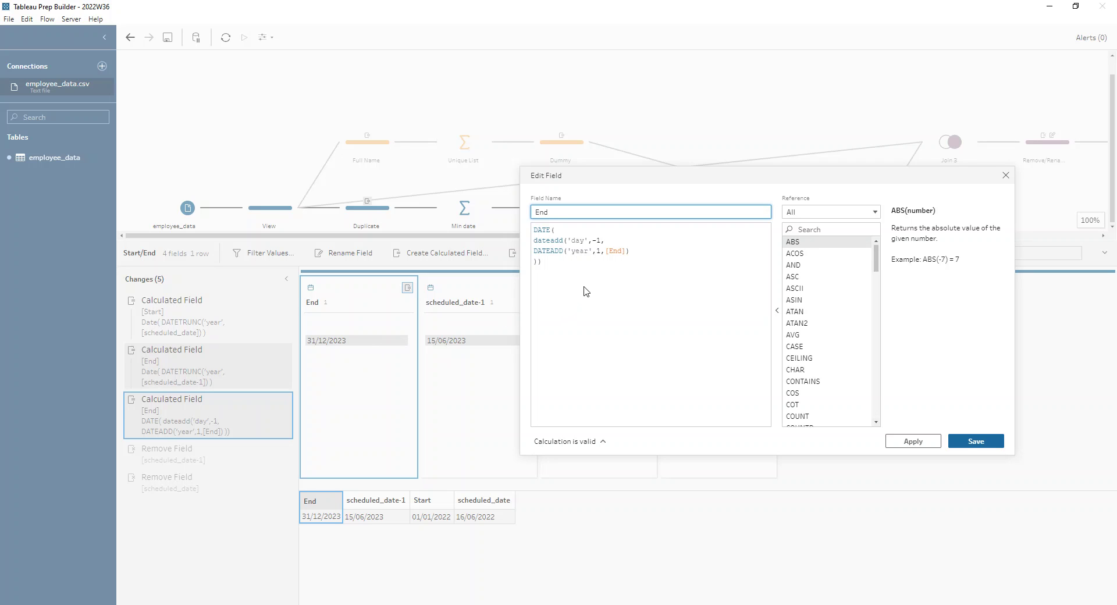
{"action": "left_click", "coordinate": [631, 248]}
{"action": "left_click_drag", "start_coordinate": [631, 248], "coordinate": [534, 248]}
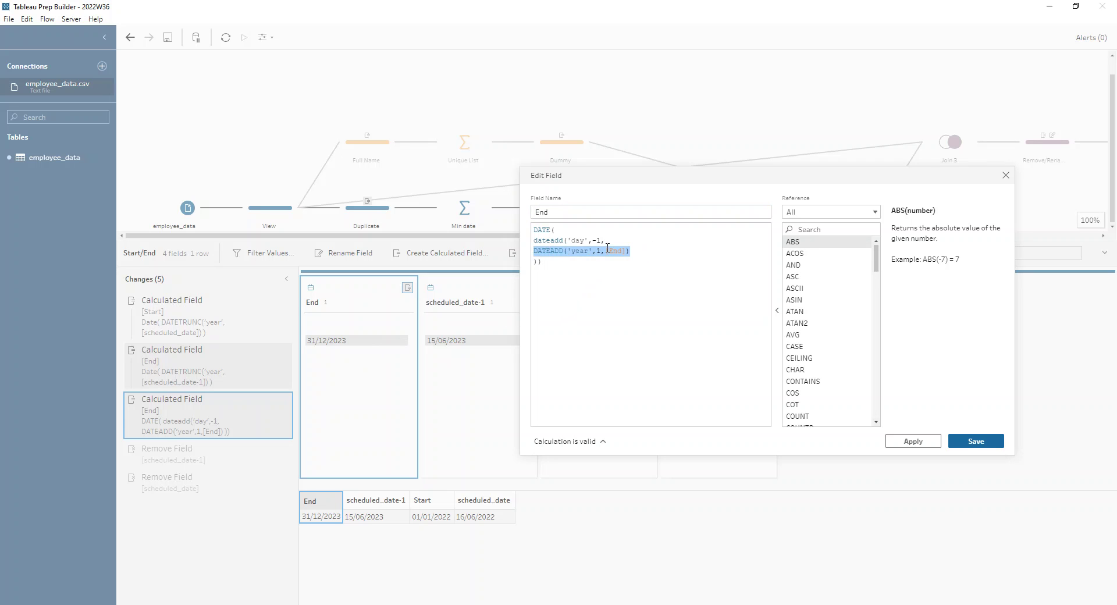
{"action": "left_click", "coordinate": [675, 255]}
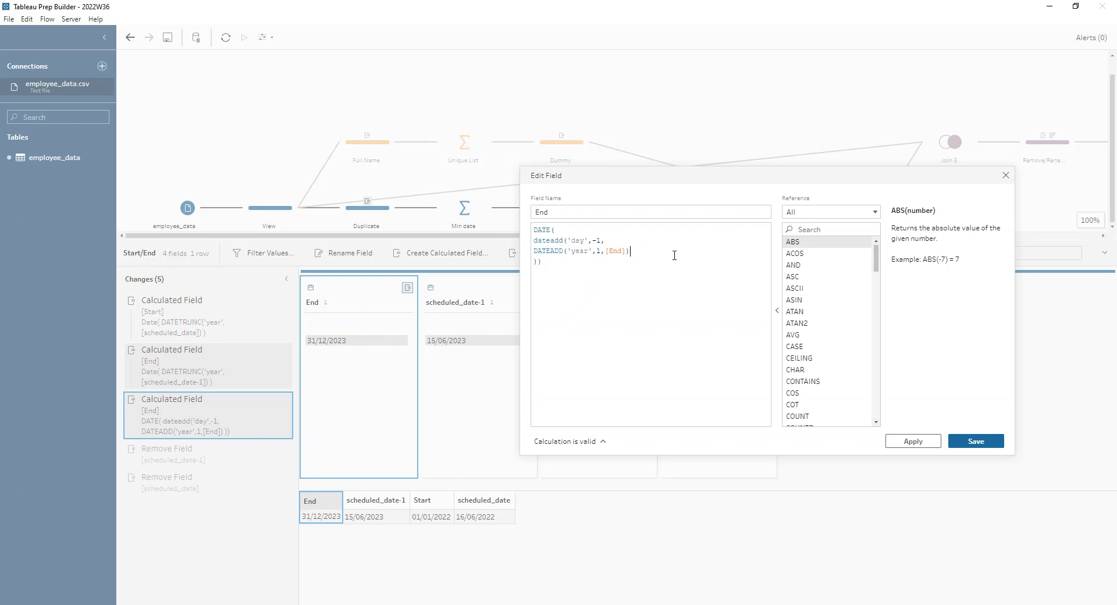
{"action": "left_click", "coordinate": [640, 242]}
{"action": "left_click", "coordinate": [1005, 175]}
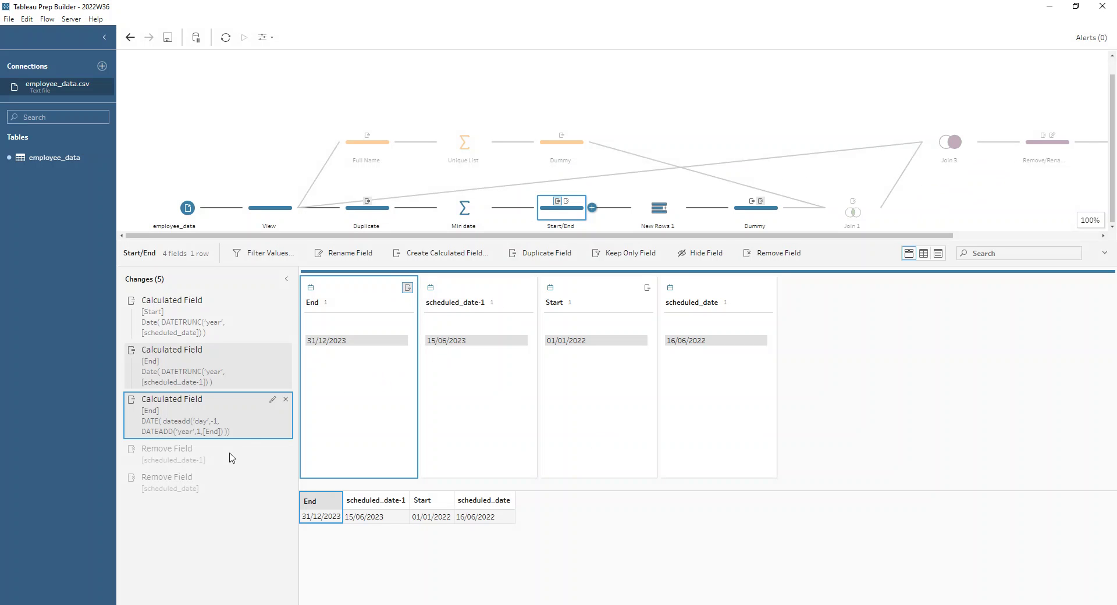
{"action": "left_click", "coordinate": [190, 494]}
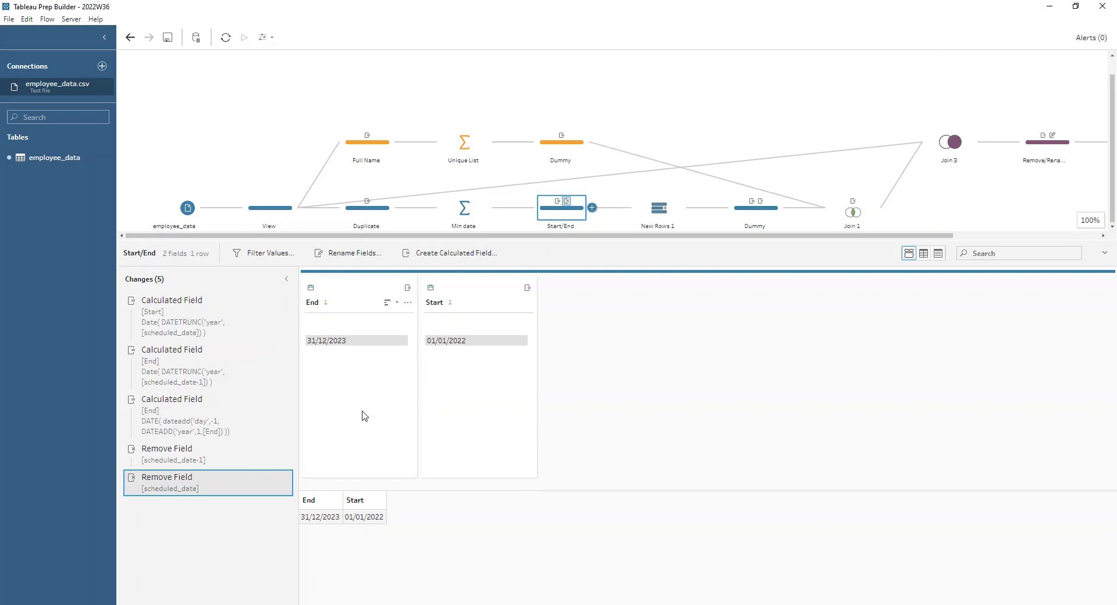
{"action": "left_click", "coordinate": [659, 206]}
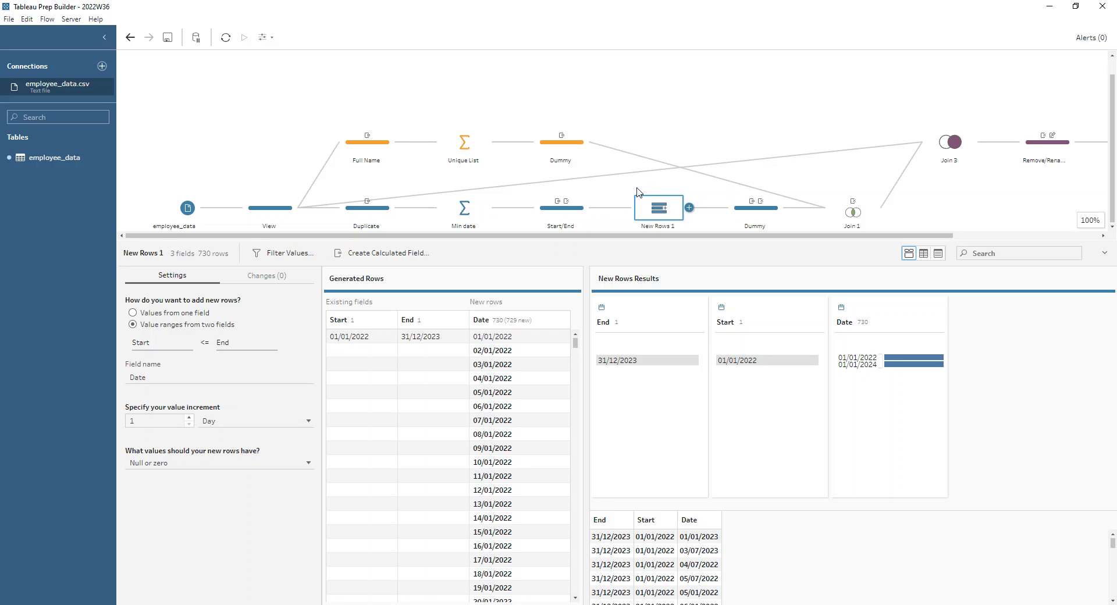
Show the Full Name step, where full_name is [first_name]+" "+[last_name].
{"action": "left_click", "coordinate": [358, 150]}
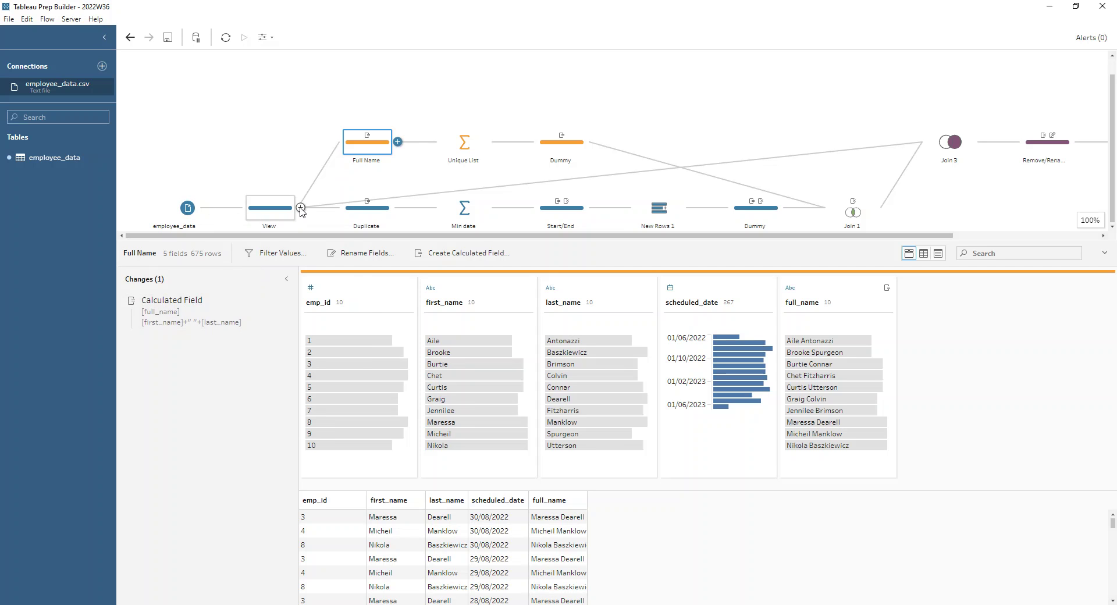
{"action": "left_click", "coordinate": [300, 208]}
Check the full_name formula, the Unique List of employees, and the Dummy step's constant 1.
{"action": "left_click", "coordinate": [369, 150]}
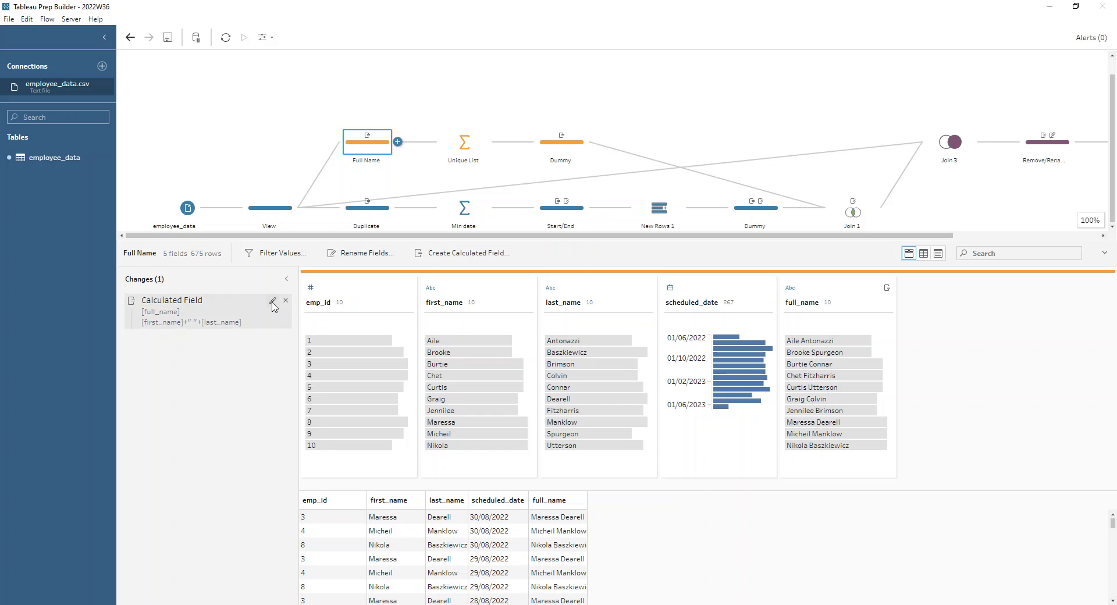
{"action": "left_click", "coordinate": [275, 301]}
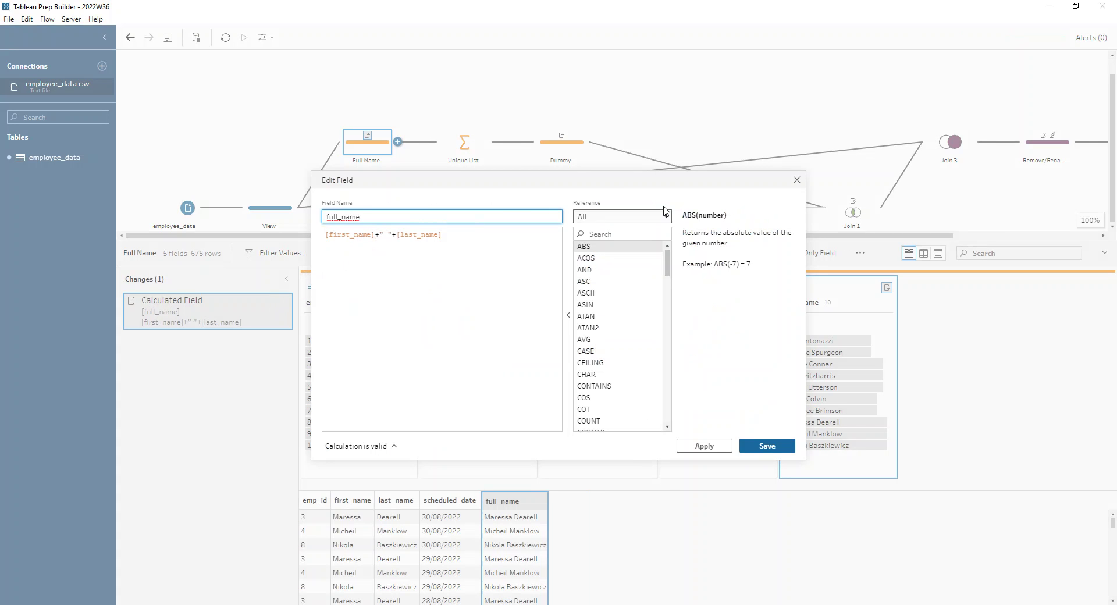
{"action": "left_click", "coordinate": [798, 180]}
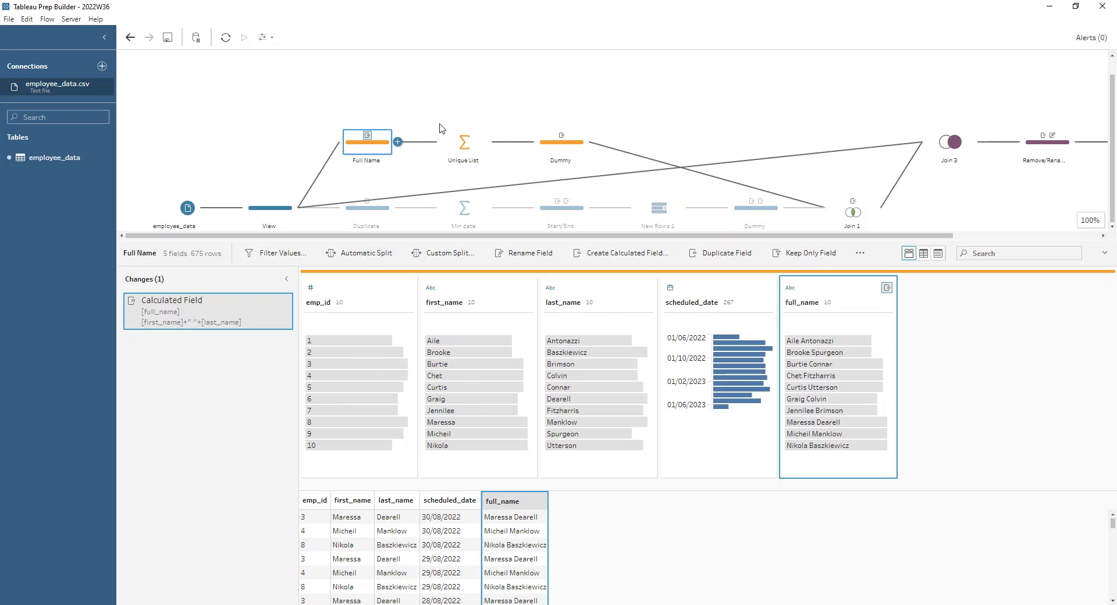
{"action": "left_click", "coordinate": [460, 145]}
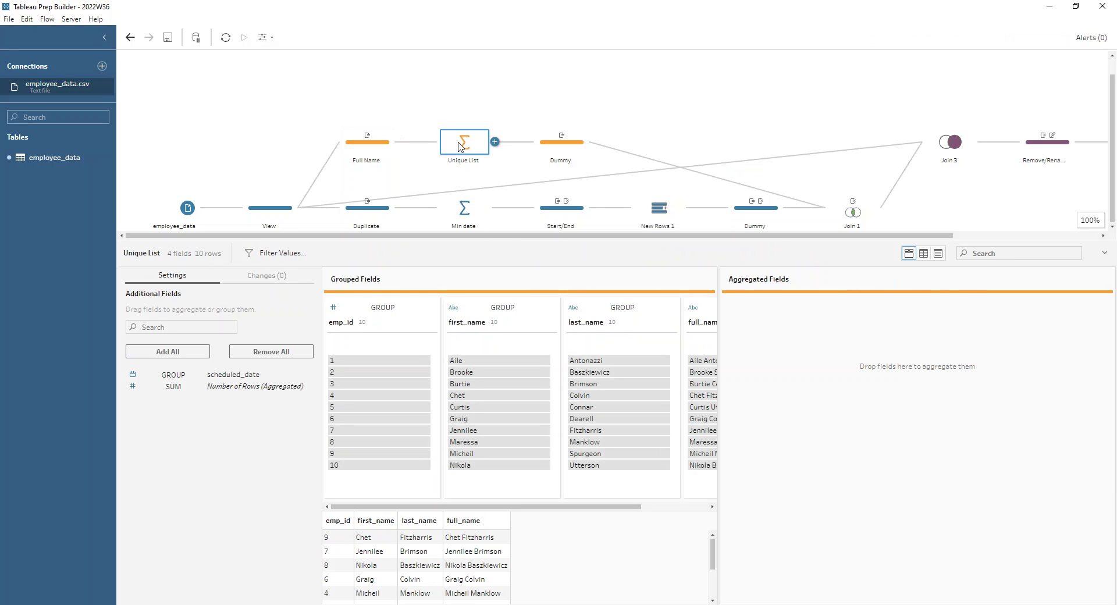
{"action": "left_click", "coordinate": [548, 147]}
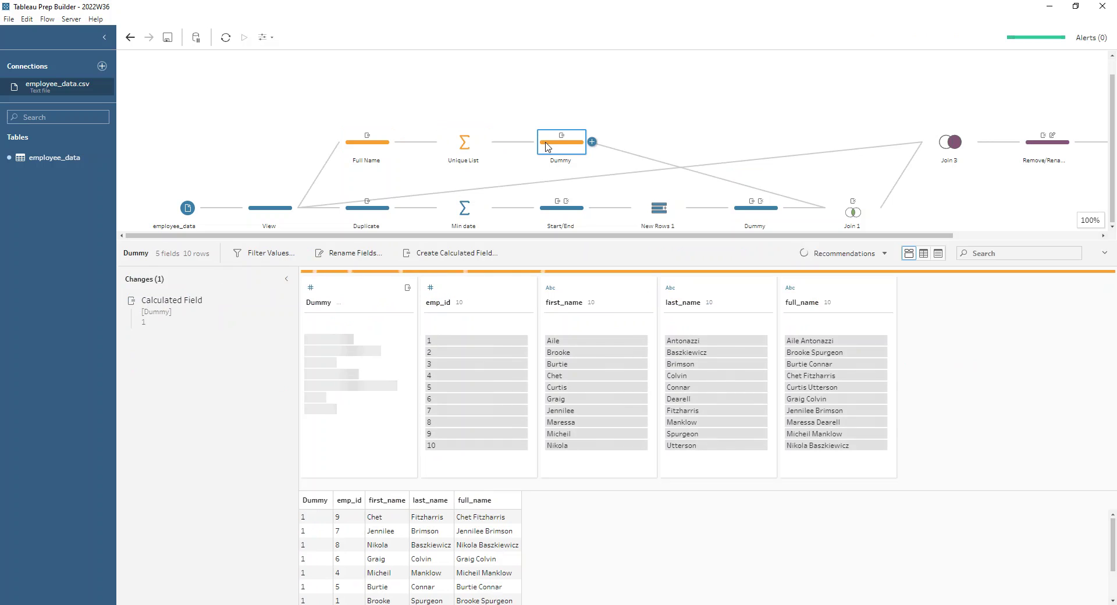
Revisit the Unique List, the daily date rows, and the employee Dummy calculation.
{"action": "left_click", "coordinate": [466, 145]}
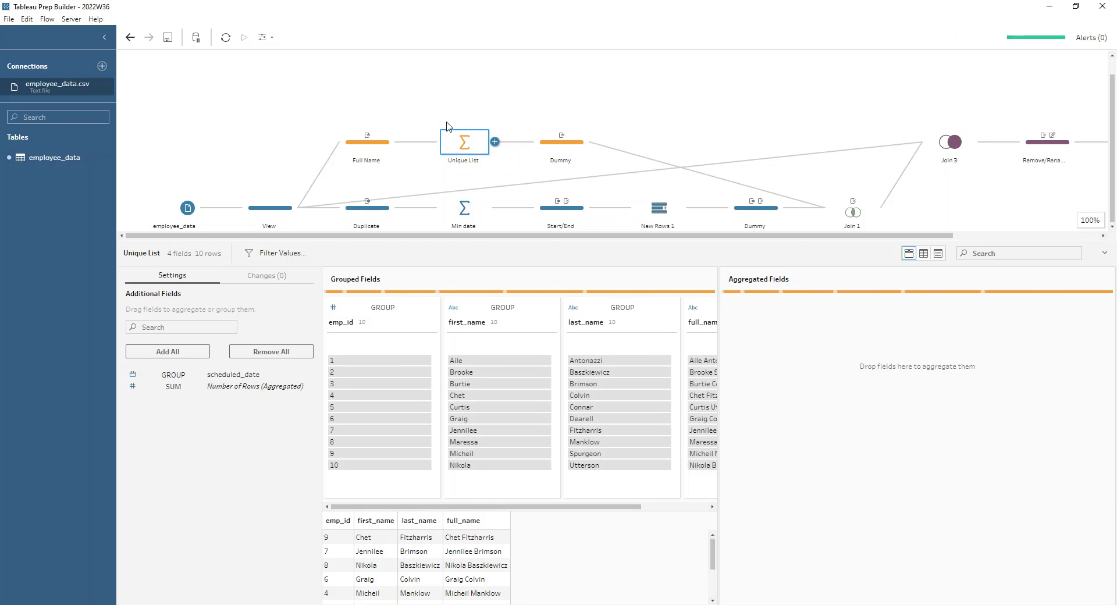
{"action": "left_click", "coordinate": [658, 208]}
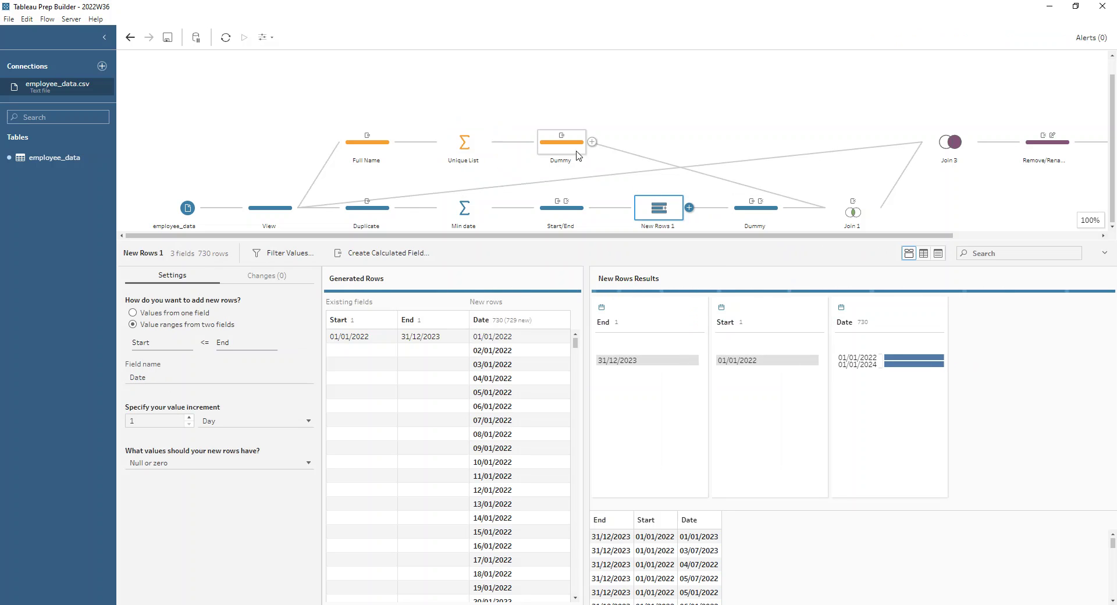
{"action": "left_click", "coordinate": [569, 151]}
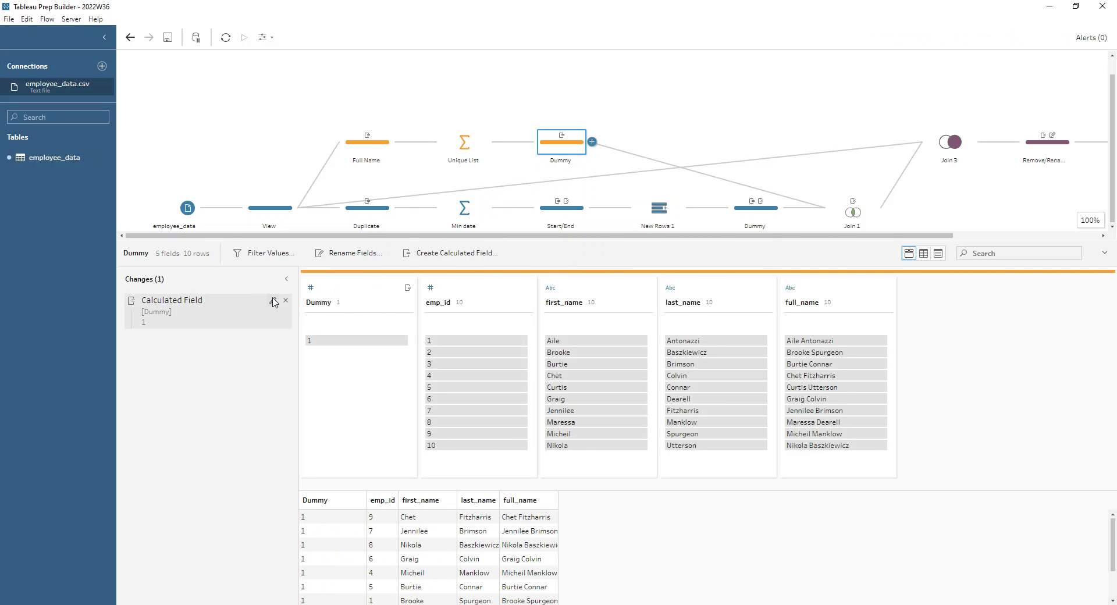
{"action": "left_click", "coordinate": [283, 288]}
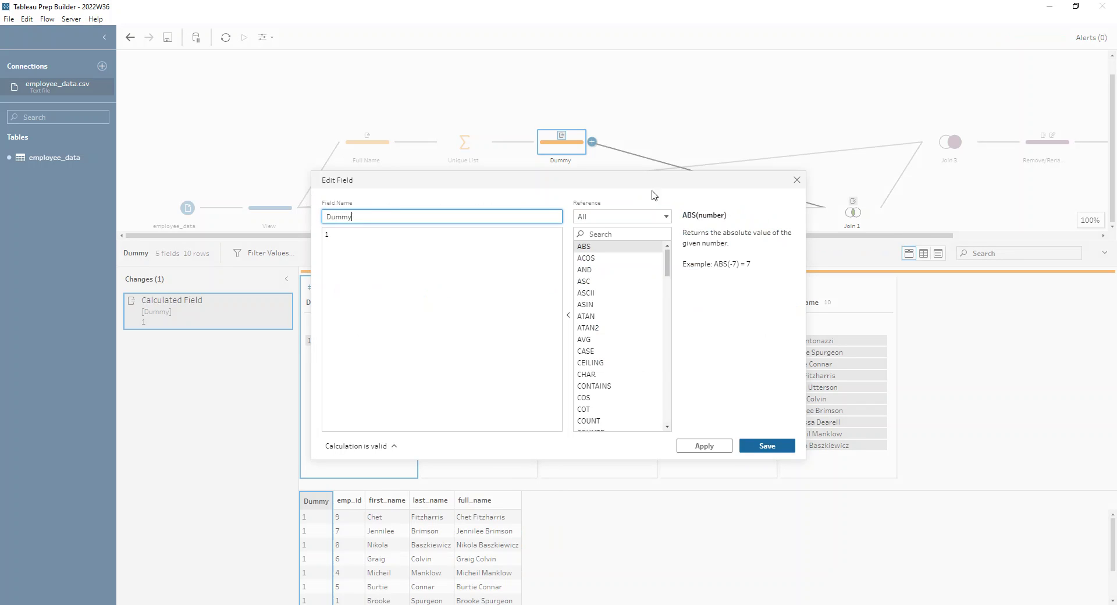
{"action": "left_click", "coordinate": [797, 180]}
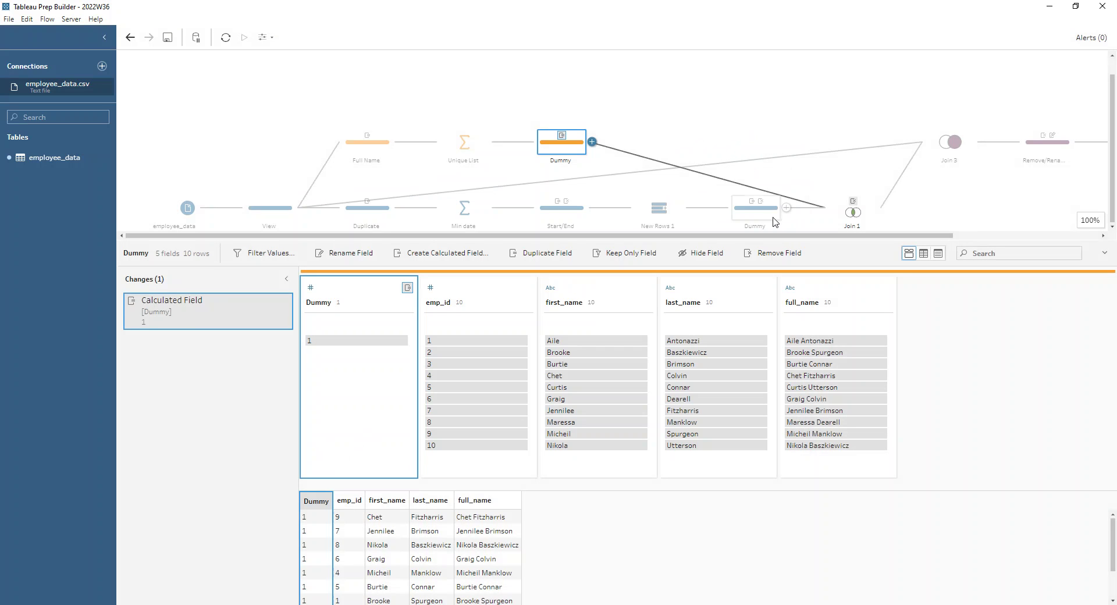
Review the 730-row dates Dummy, Join 1, the View profile, and Join 3.
{"action": "left_click", "coordinate": [771, 215]}
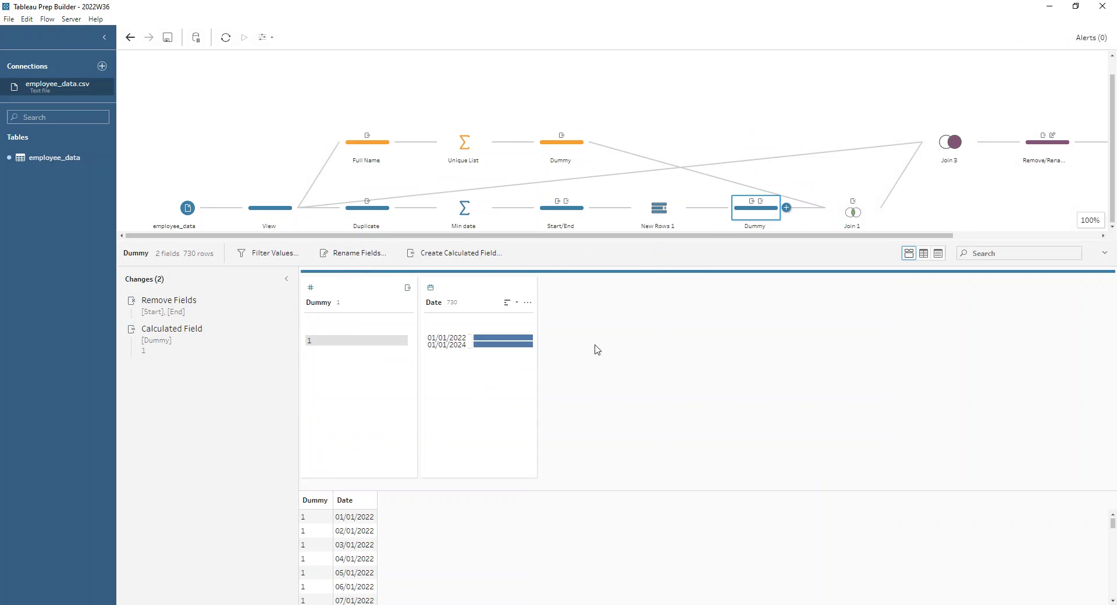
{"action": "left_click", "coordinate": [871, 211]}
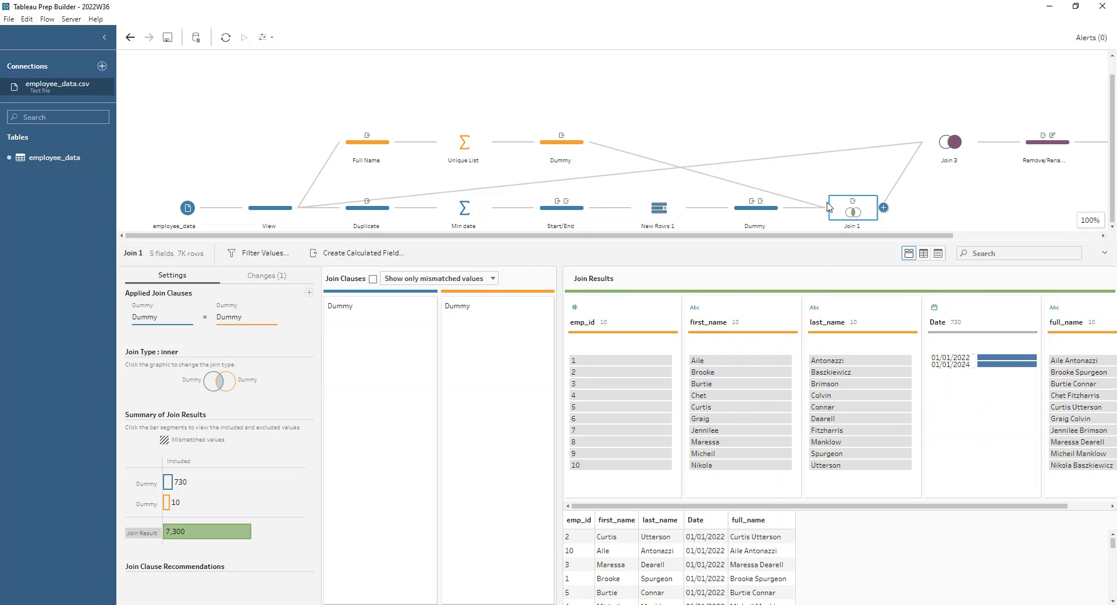
{"action": "left_click", "coordinate": [264, 211]}
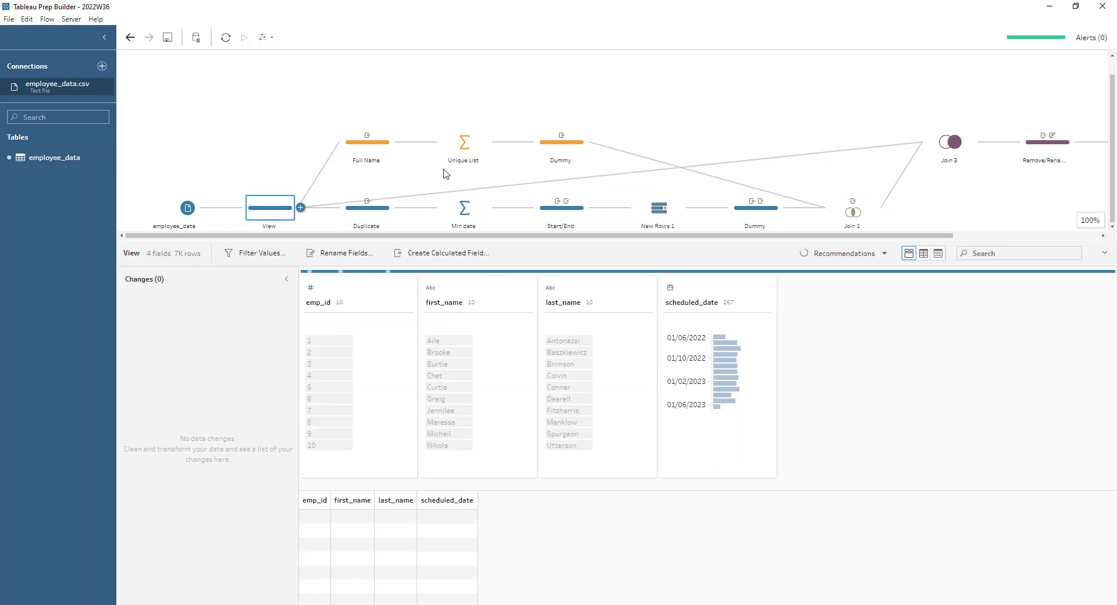
{"action": "left_click", "coordinate": [952, 142]}
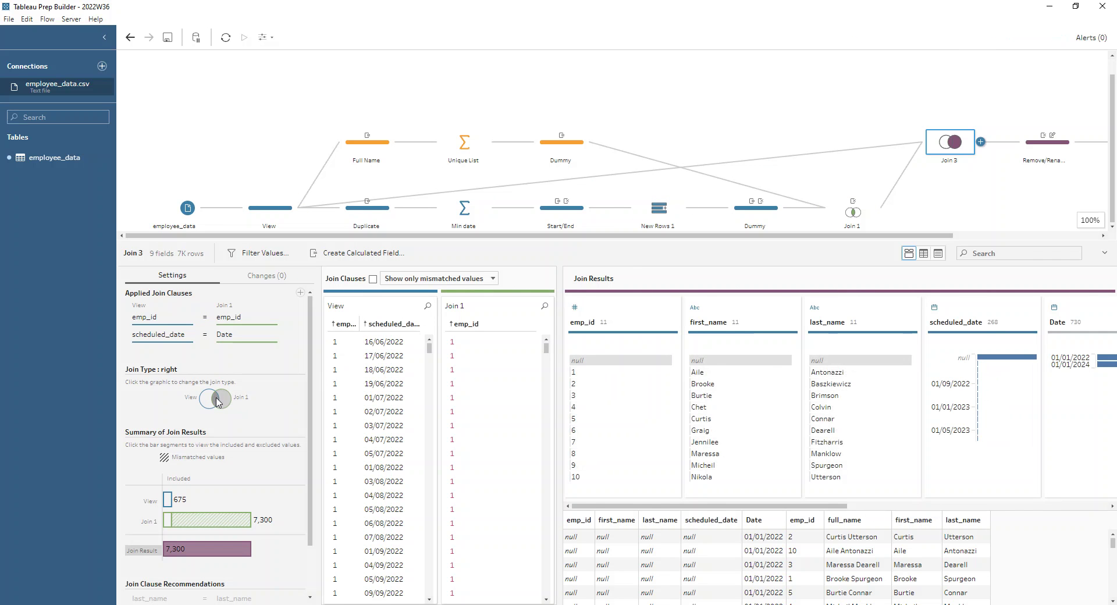
Inspect Join 3's clauses, then show Remove/Rename Fields with its six remaining fields.
{"action": "mouse_move", "coordinate": [168, 526]}
{"action": "left_click_drag", "start_coordinate": [811, 236], "coordinate": [993, 233]}
{"action": "left_click", "coordinate": [869, 148]}
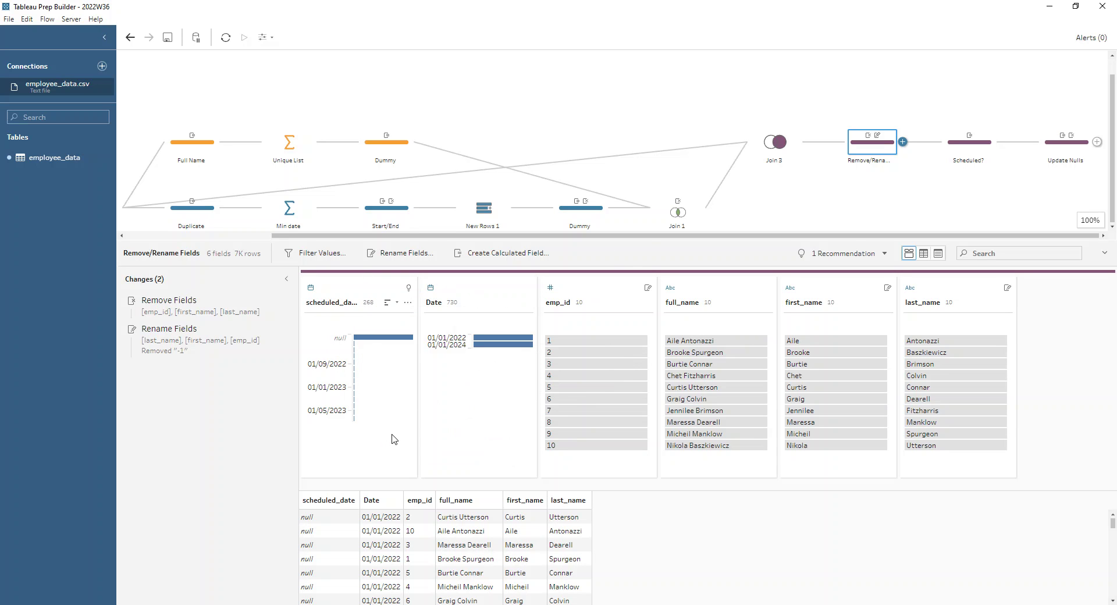
Review the Scheduled? flag formula, true where scheduled_date is not null, then show Update Nulls.
{"action": "mouse_move", "coordinate": [369, 340]}
{"action": "left_click", "coordinate": [965, 143]}
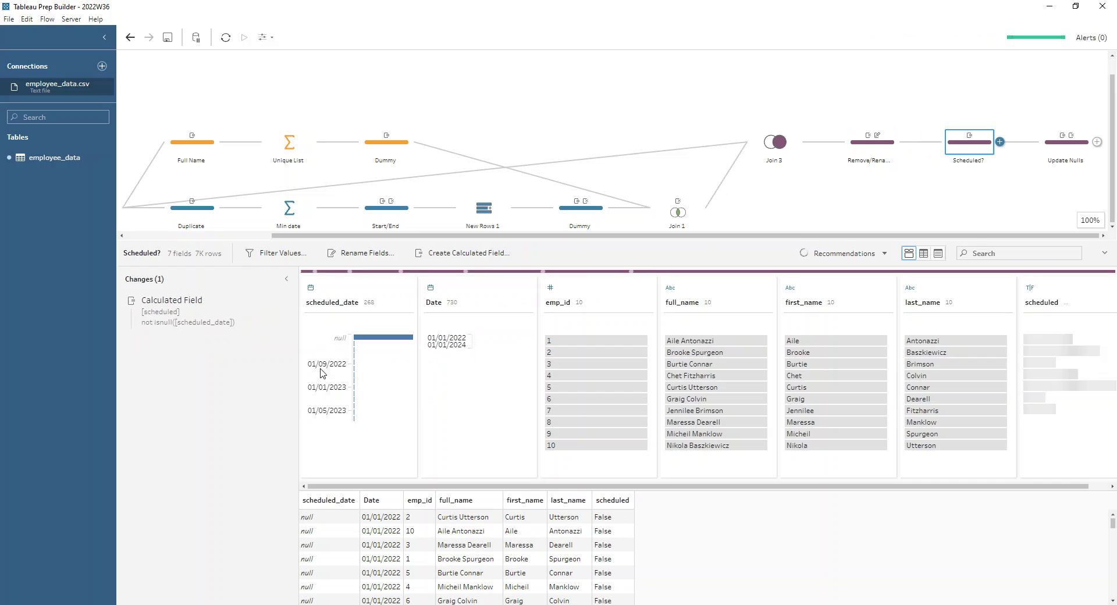
{"action": "double_click", "coordinate": [275, 307]}
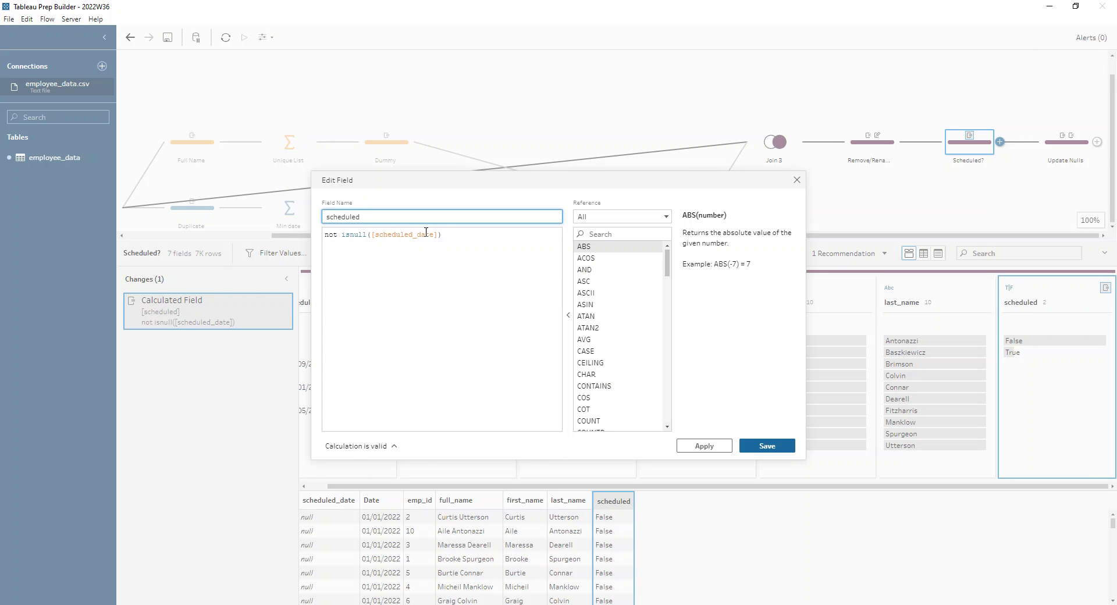
{"action": "left_click", "coordinate": [458, 238]}
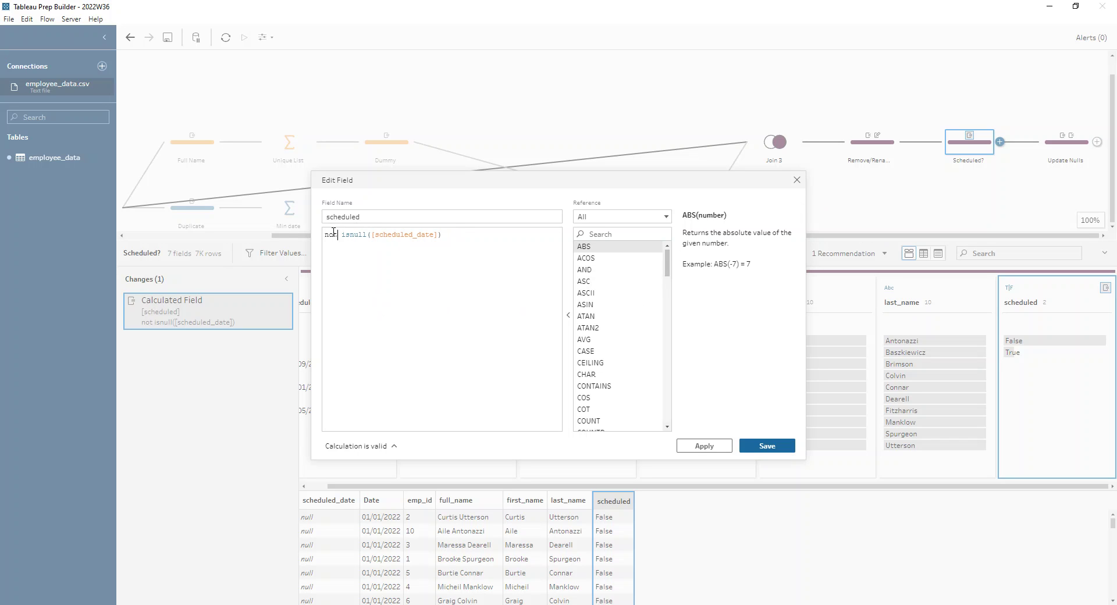
{"action": "left_click", "coordinate": [797, 180]}
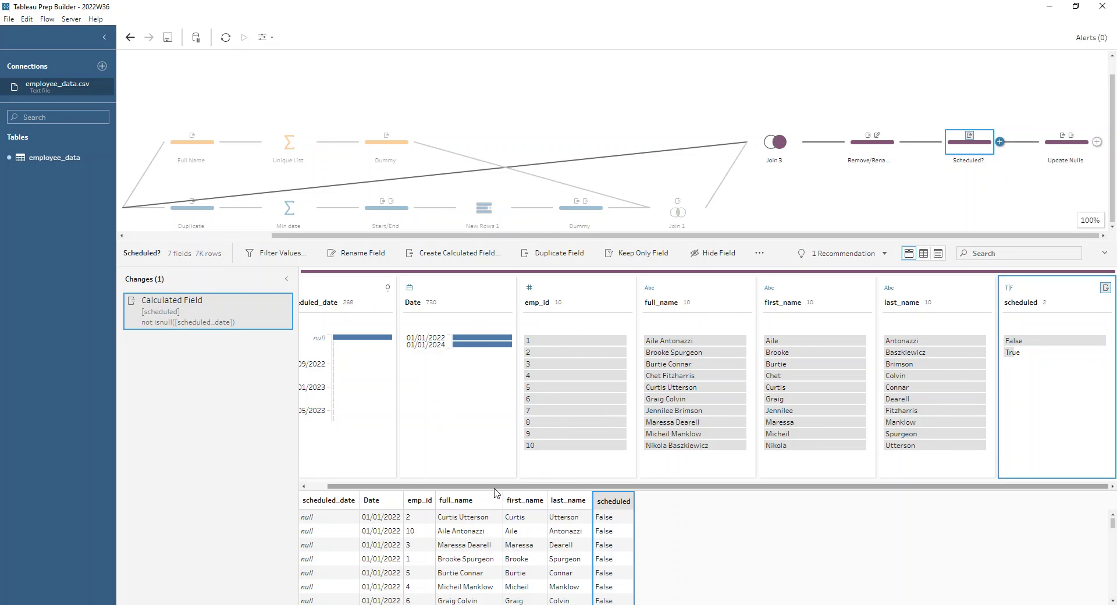
{"action": "scroll", "coordinate": [497, 489], "scroll_direction": "left", "scroll_amount": 2}
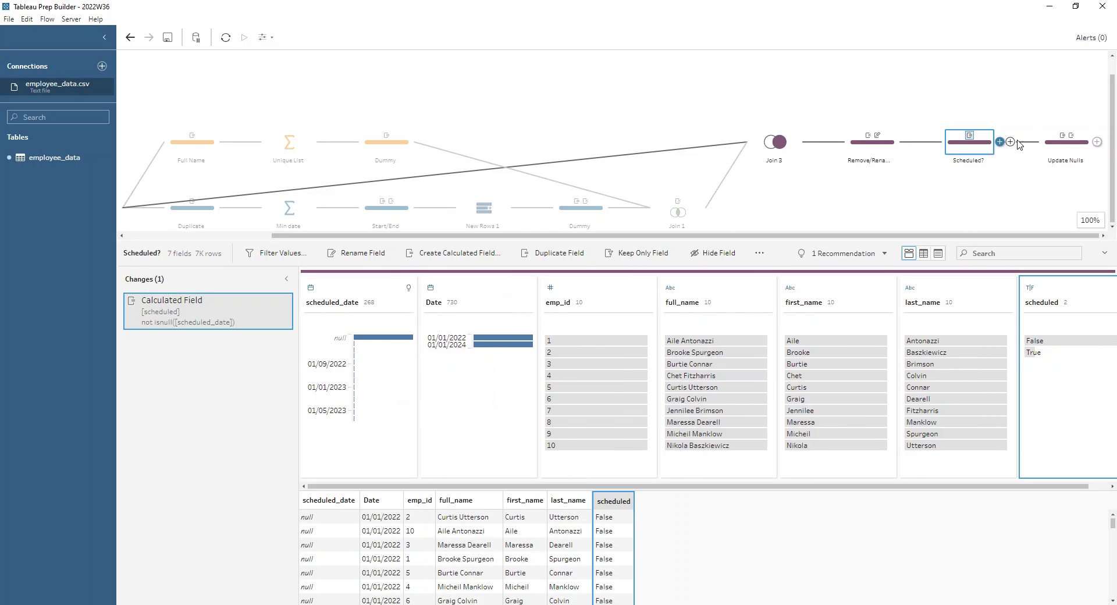
{"action": "left_click", "coordinate": [1066, 142]}
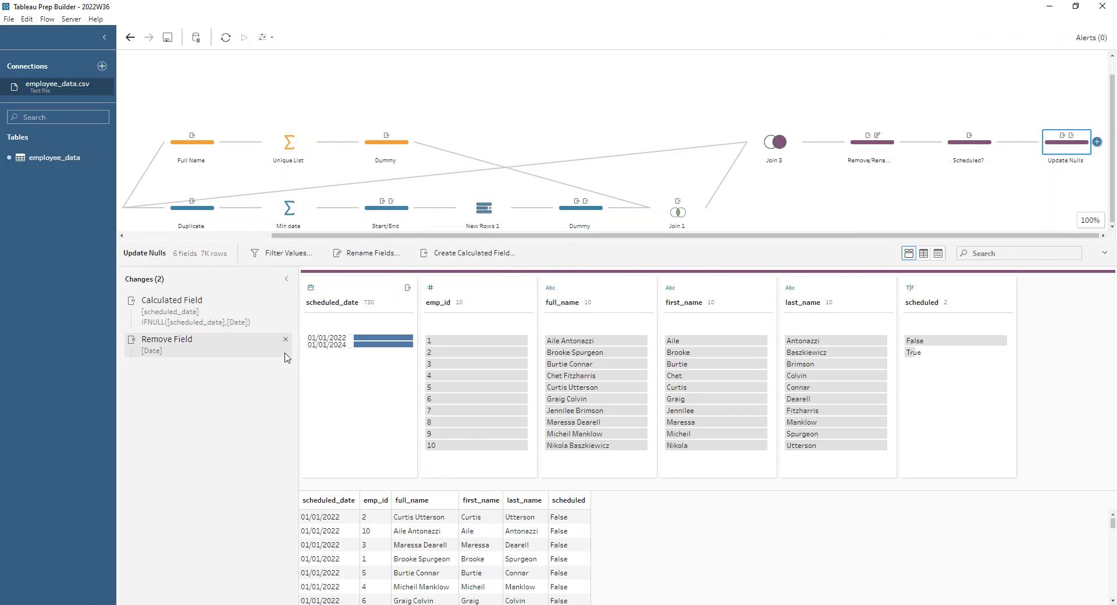
Check IFNULL([scheduled_date],[Date]) and preview the data once Date is removed.
{"action": "left_click", "coordinate": [272, 309]}
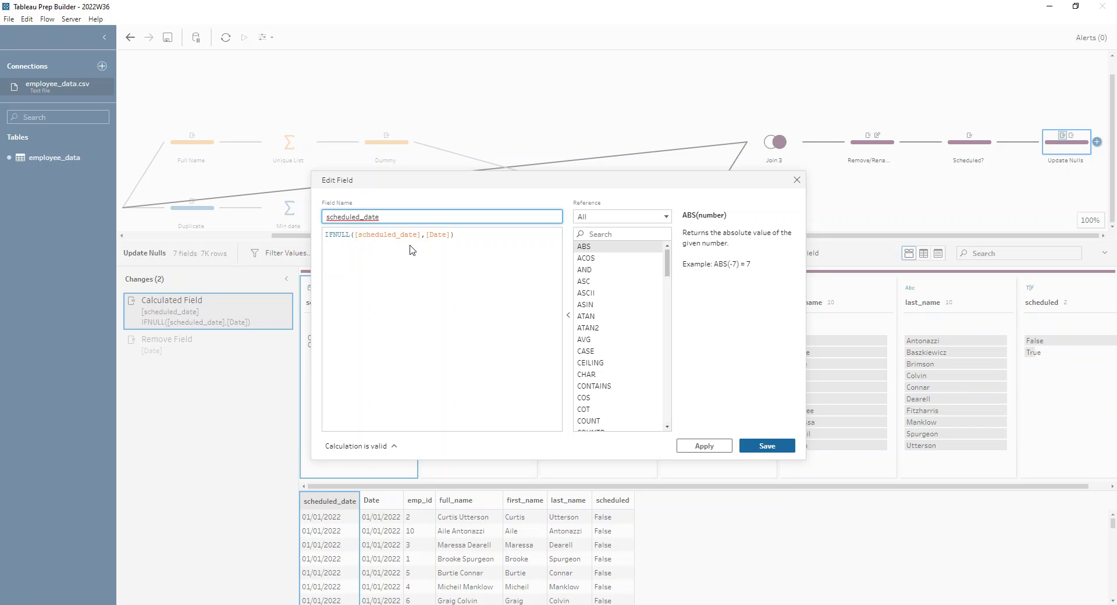
{"action": "left_click", "coordinate": [796, 181]}
{"action": "left_click", "coordinate": [194, 350]}
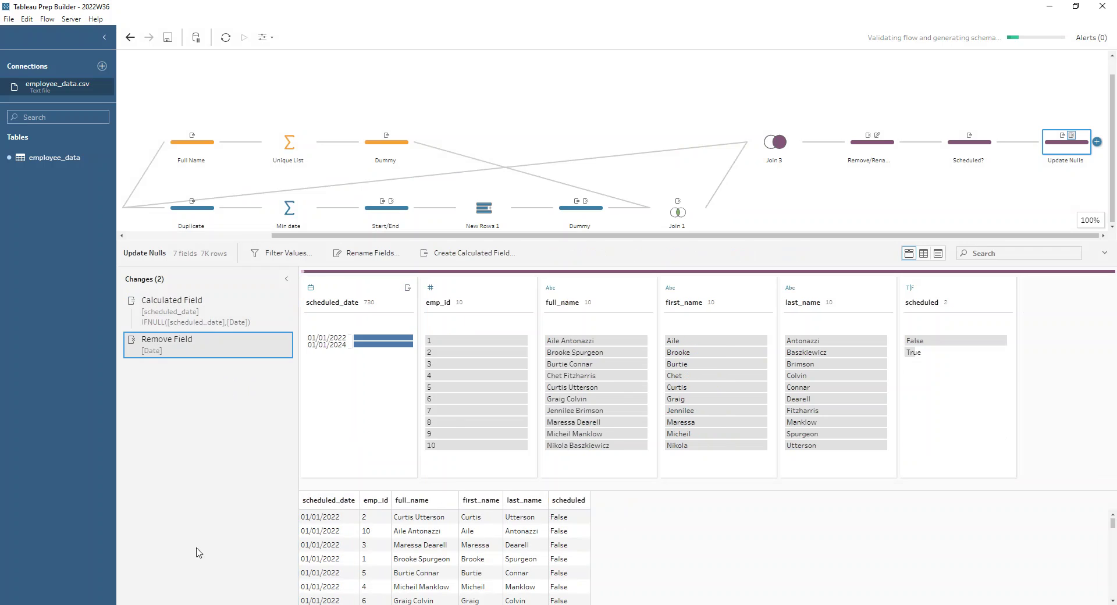